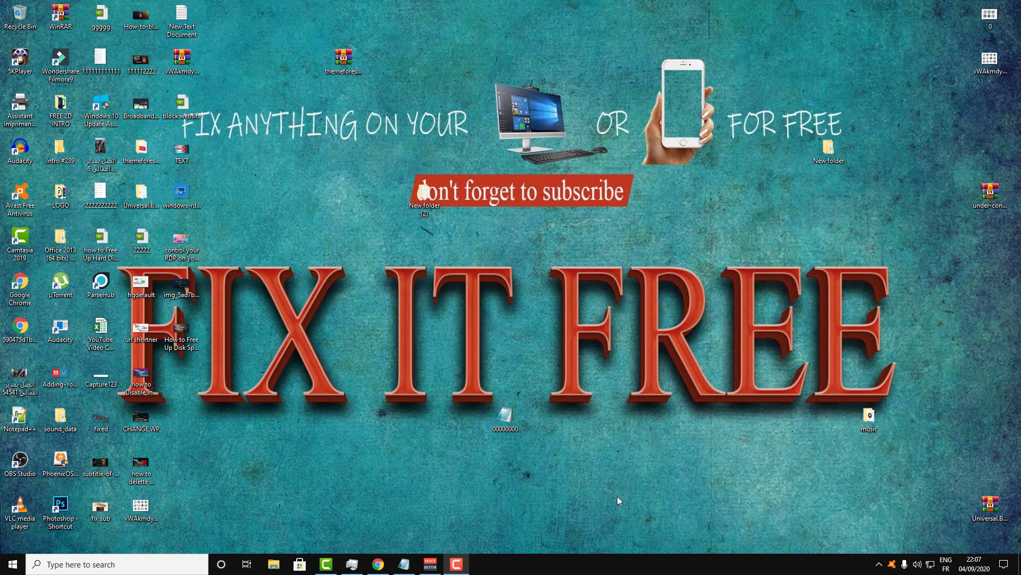
Search Google for 'MultiLogin chrome' using the extension-download suggestion
{"action": "left_click", "coordinate": [378, 565]}
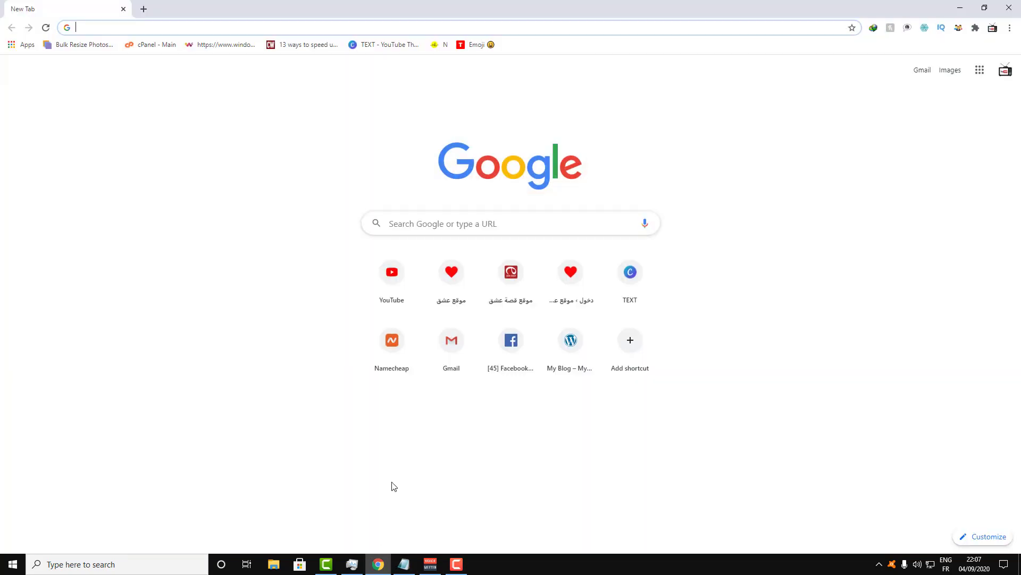
{"action": "left_click", "coordinate": [129, 27]}
{"action": "left_click", "coordinate": [157, 245]}
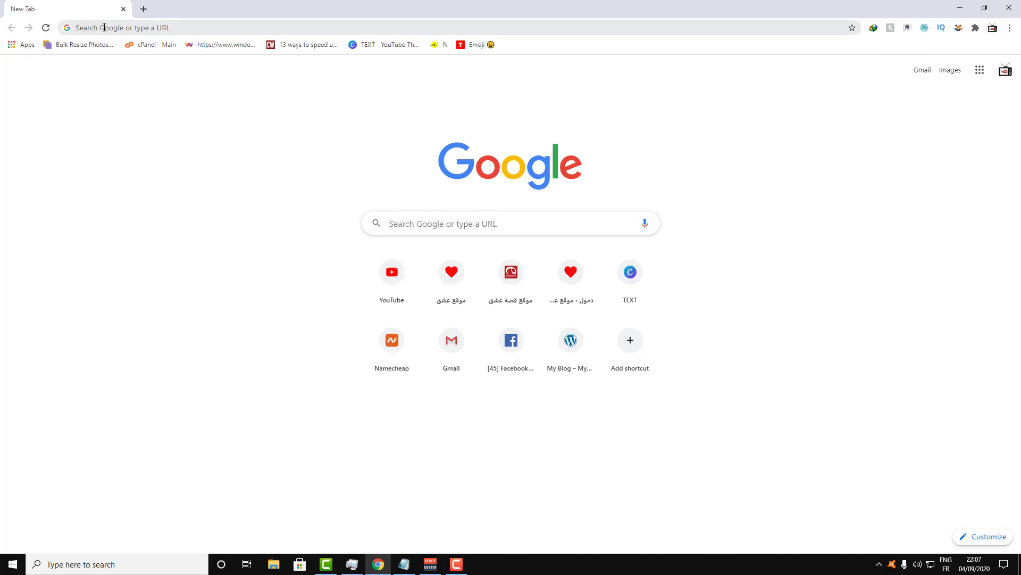
{"action": "left_click", "coordinate": [104, 28]}
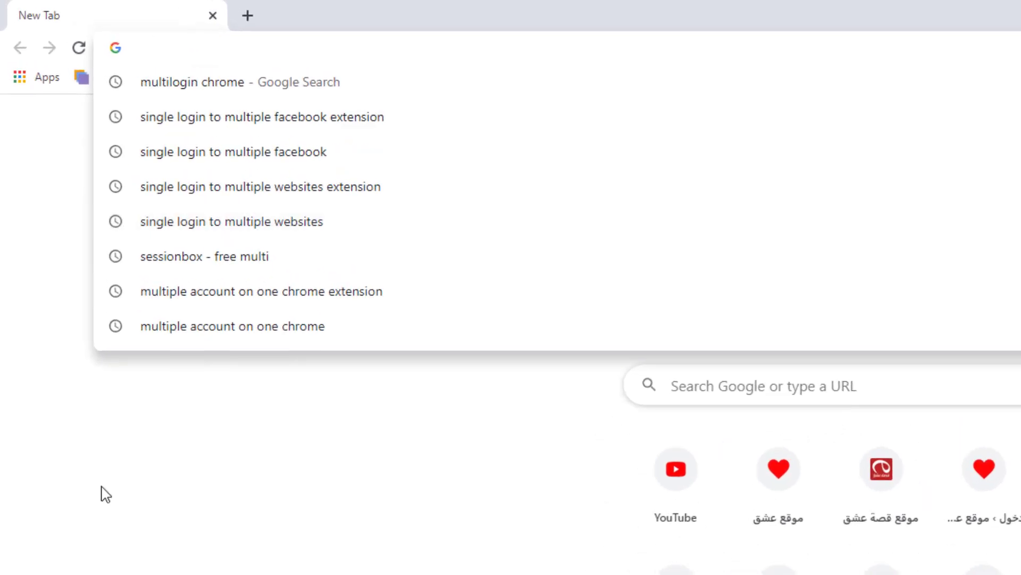
{"action": "type", "text": "MultiLogin"}
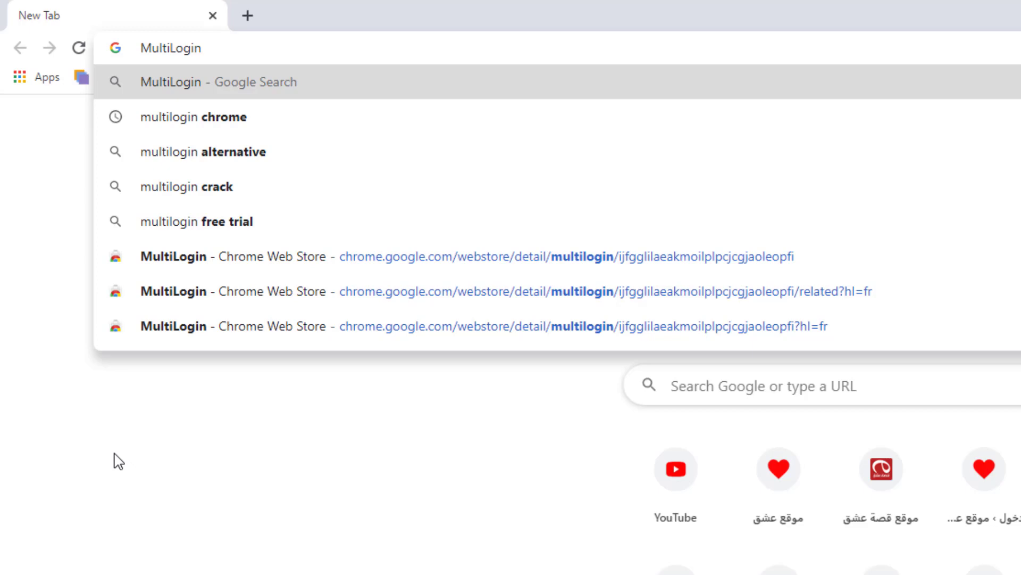
{"action": "type", "text": " chrome"}
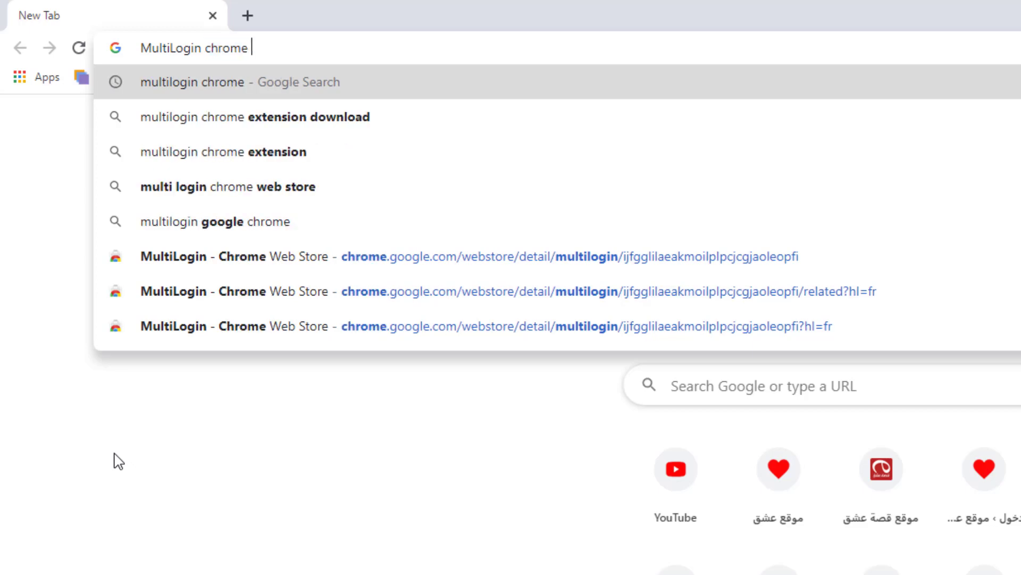
{"action": "key", "text": "Down"}
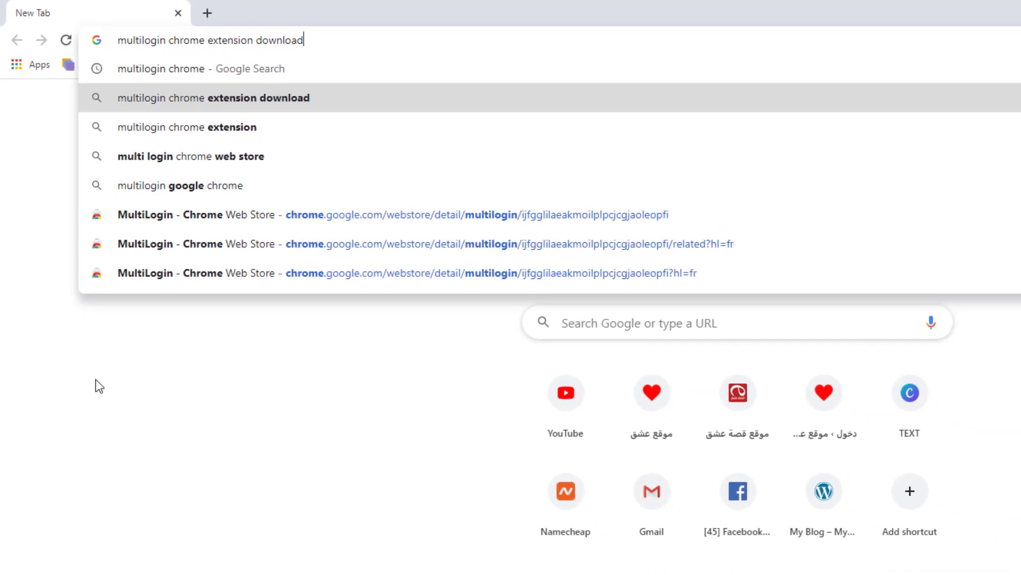
{"action": "key", "text": "Return"}
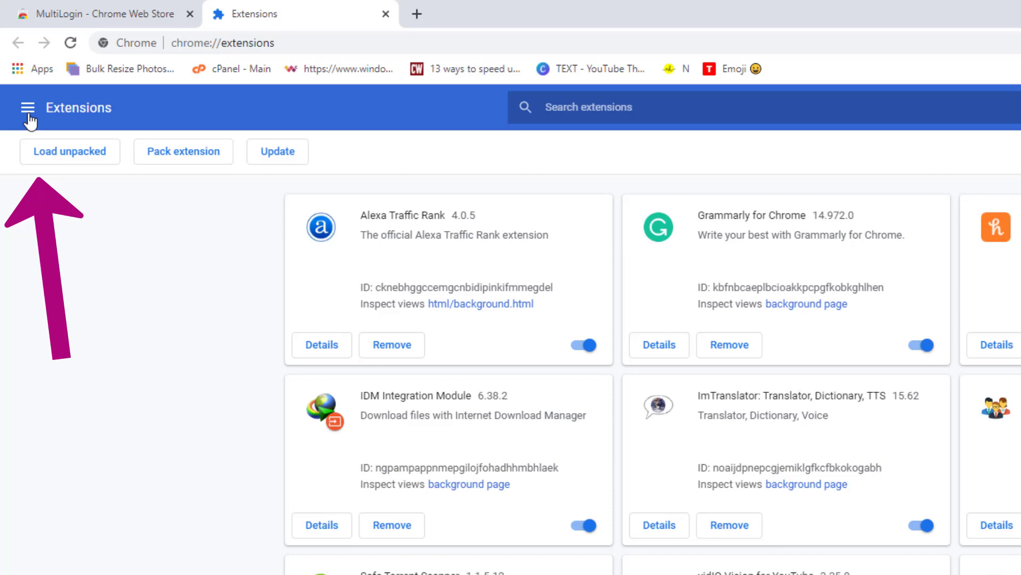
Open the Chrome Web Store from the Extensions page side menu
{"action": "left_click", "coordinate": [37, 154]}
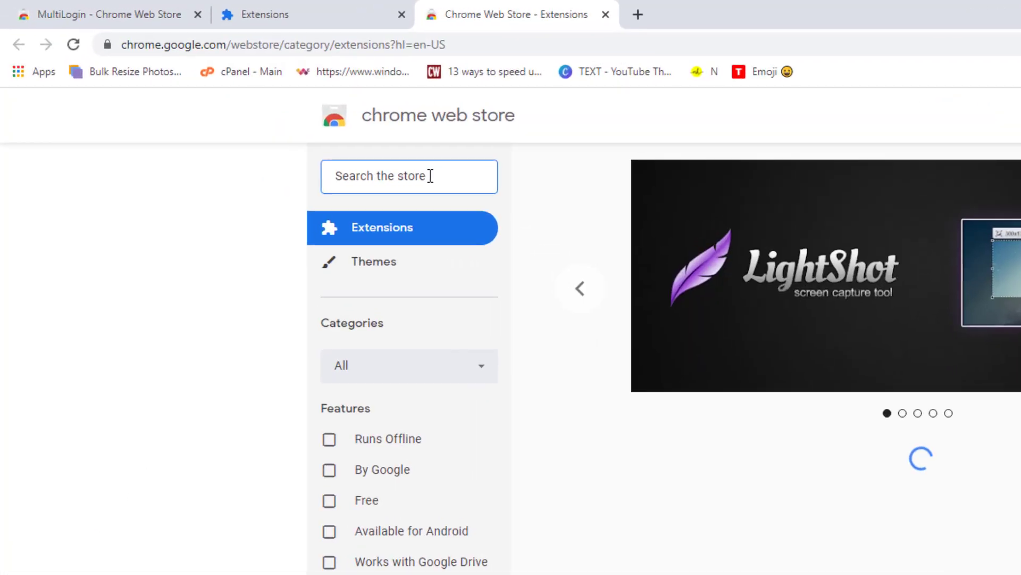
Search the Chrome Web Store for 'MultiLogin'
{"action": "type", "text": "MultiLogin"}
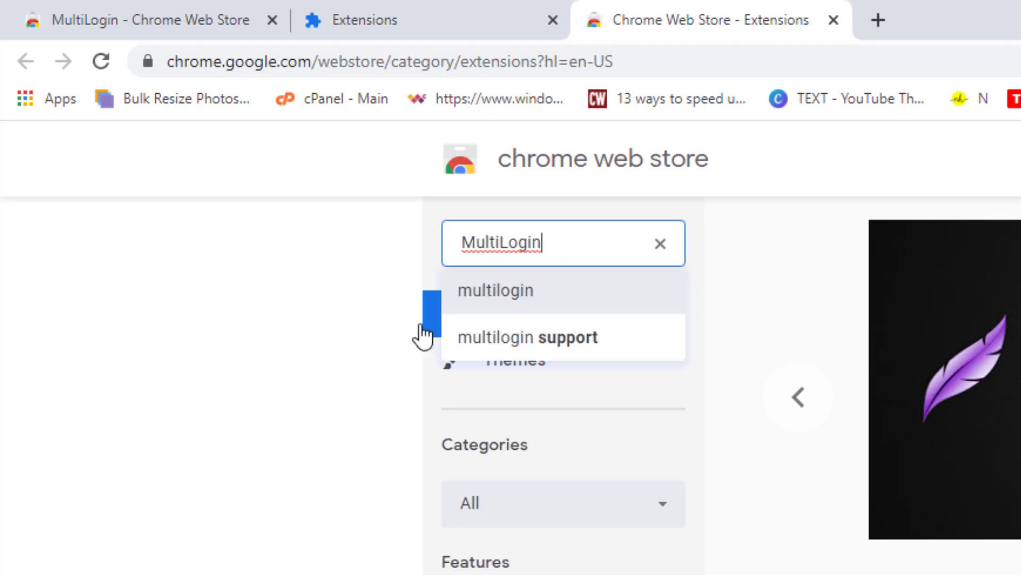
{"action": "key", "text": "Return"}
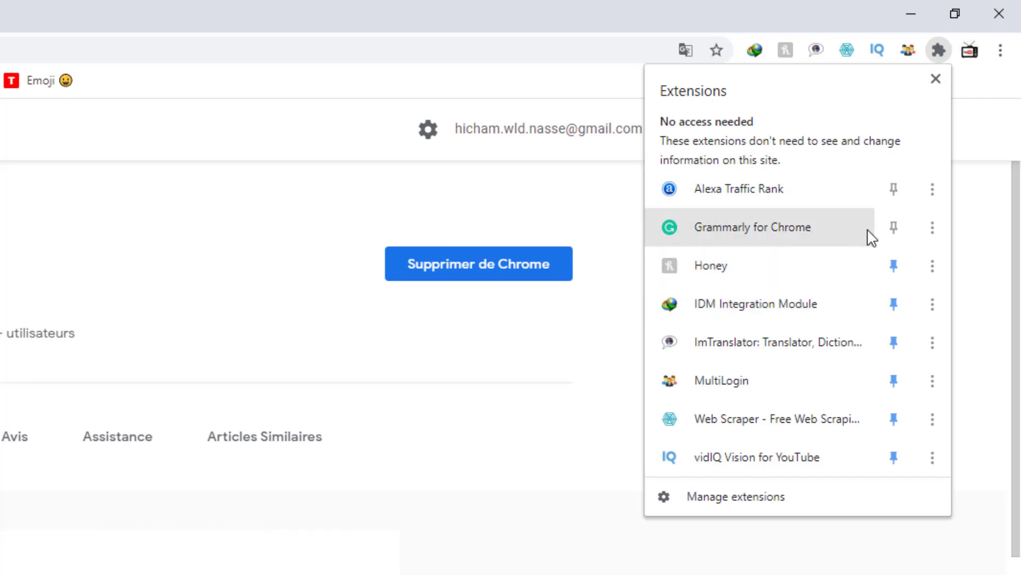
Toggle MultiLogin's toolbar pin off and back on, then close the extensions menu
{"action": "left_click", "coordinate": [896, 381]}
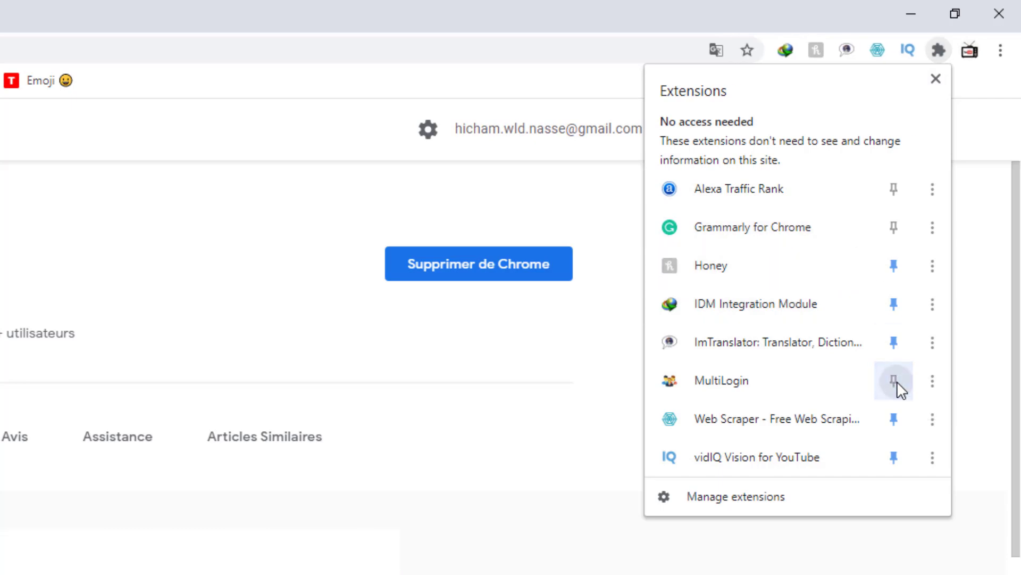
{"action": "left_click", "coordinate": [895, 381]}
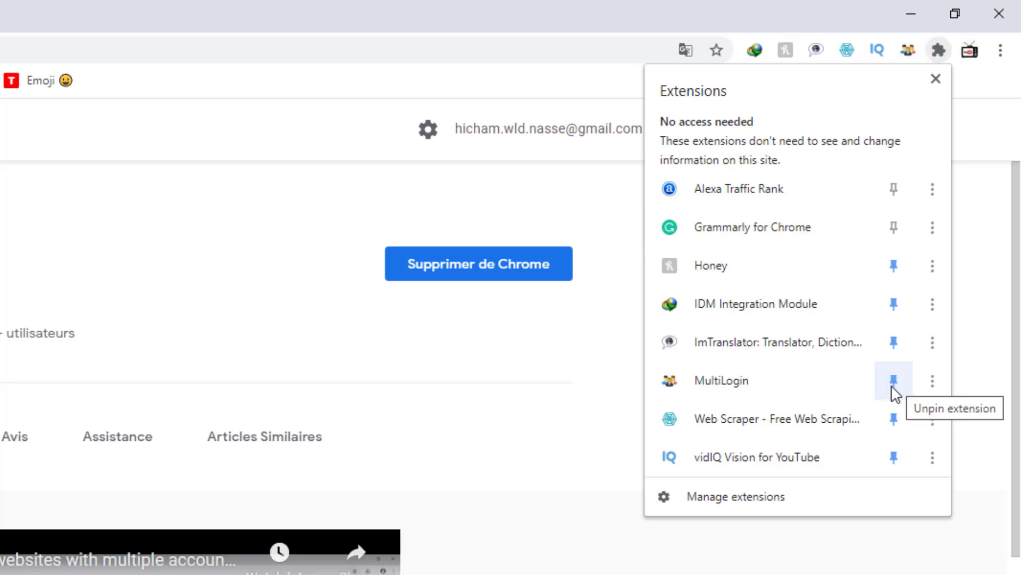
{"action": "left_click", "coordinate": [500, 429]}
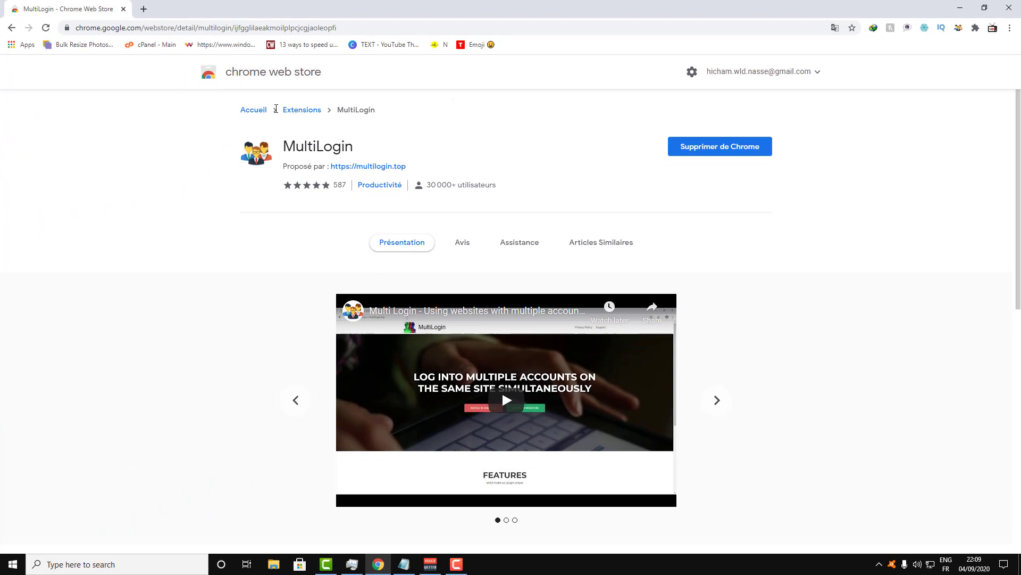
{"action": "left_click", "coordinate": [153, 28]}
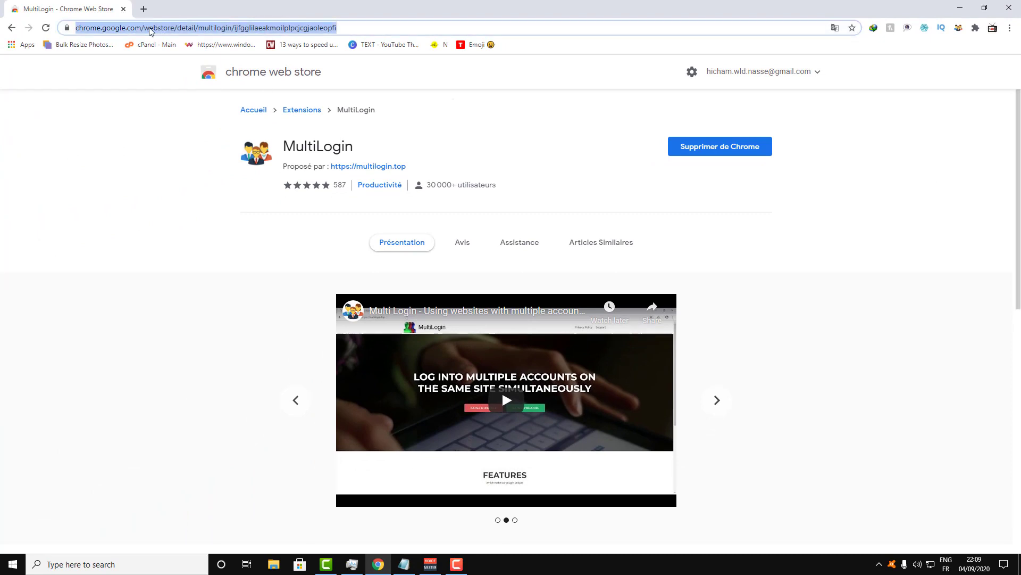
Load facebook.com signed in, then open and close a second Facebook tab
{"action": "type", "text": "fa"}
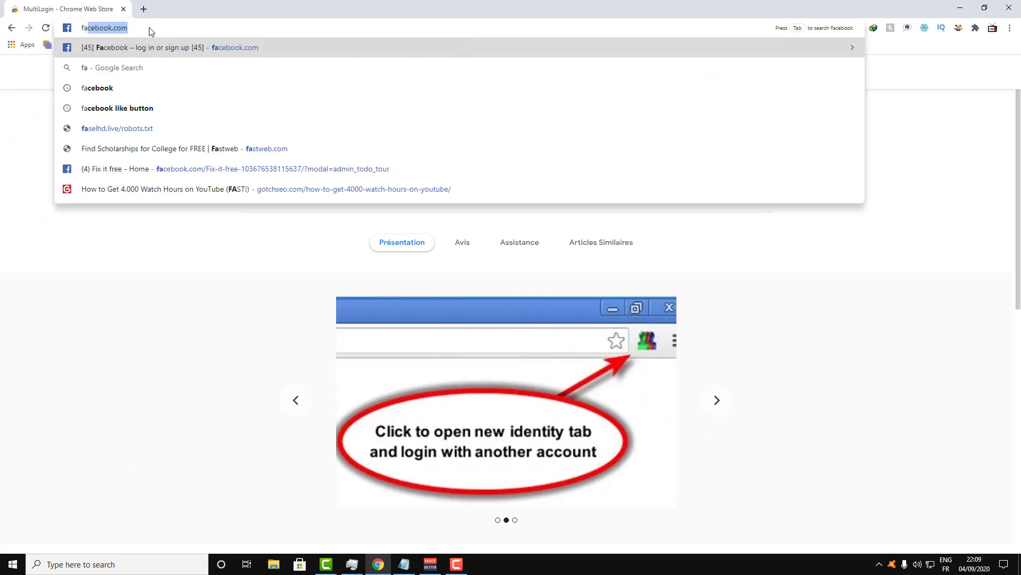
{"action": "type", "text": "cebook.com"}
{"action": "key", "text": "Return"}
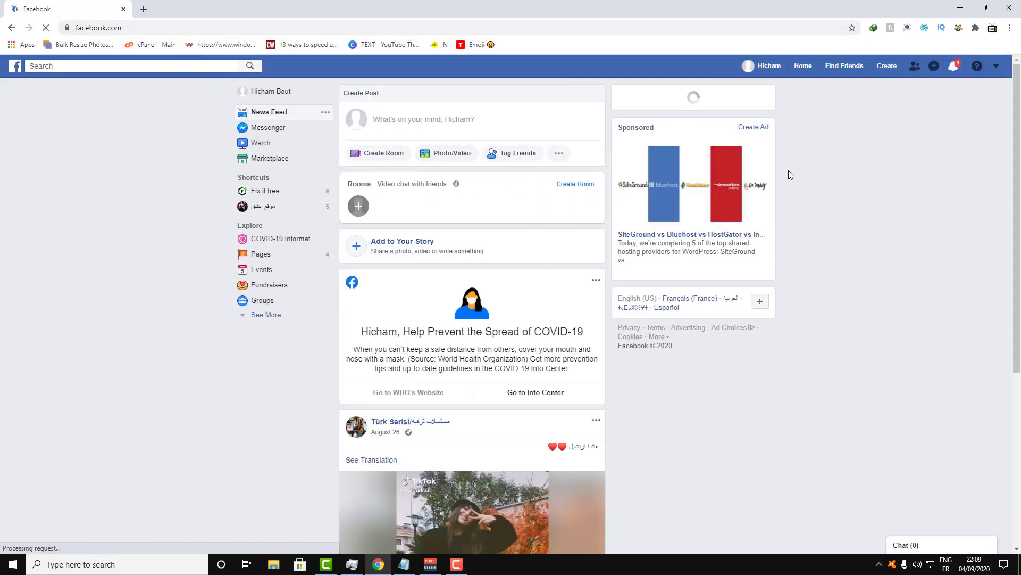
{"action": "left_click", "coordinate": [144, 9]}
{"action": "type", "text": "facebook.com"}
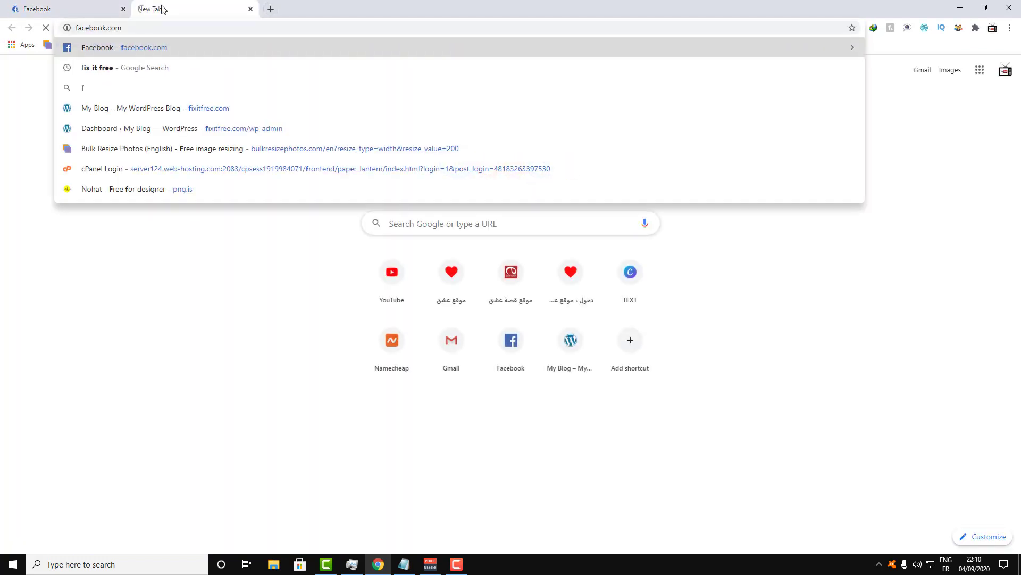
{"action": "key", "text": "Return"}
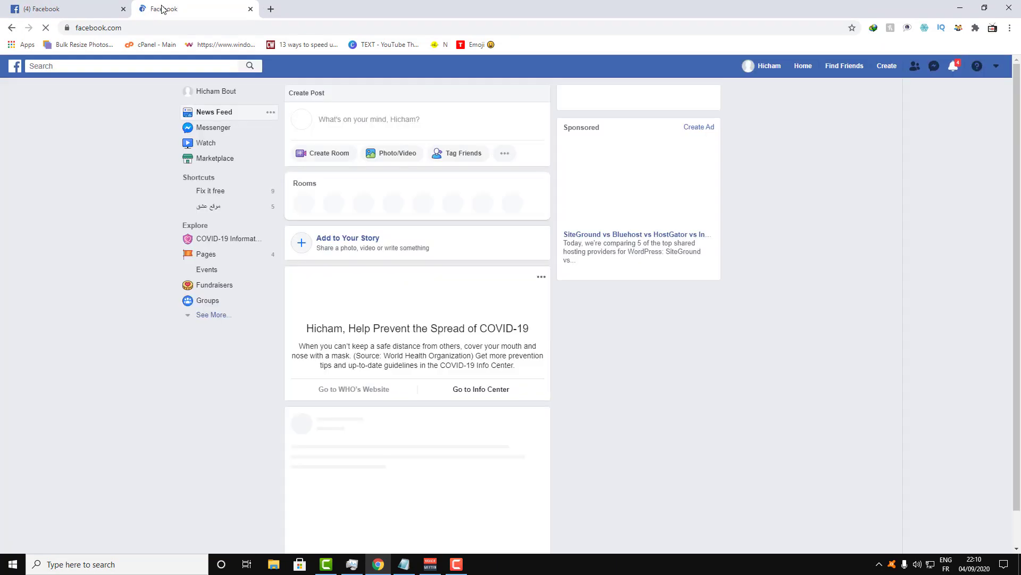
{"action": "left_click", "coordinate": [251, 9]}
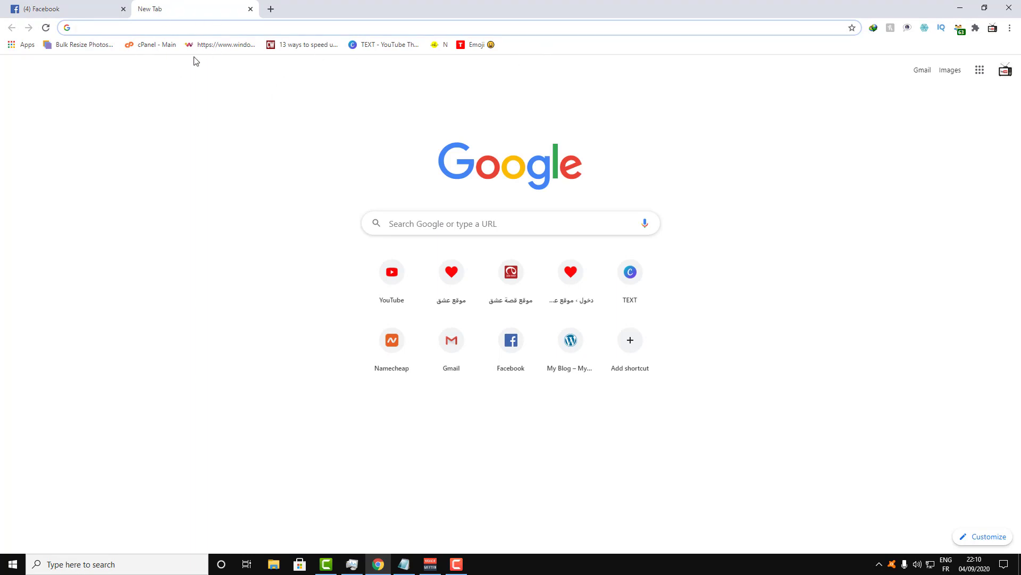
Load facebook.com in the new tab and clear the autofilled email
{"action": "type", "text": "f"}
{"action": "key", "text": "Return"}
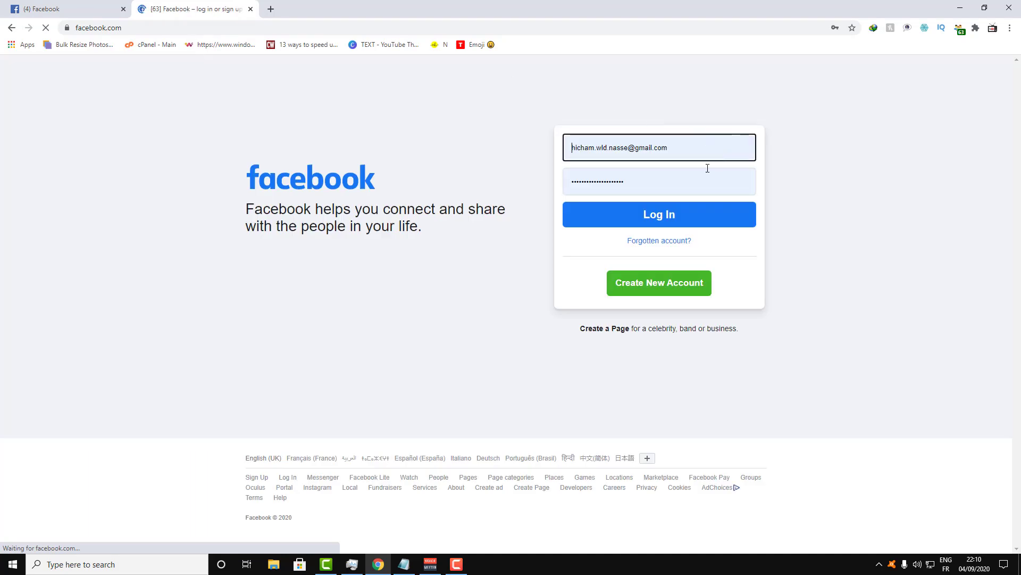
{"action": "left_click", "coordinate": [703, 155]}
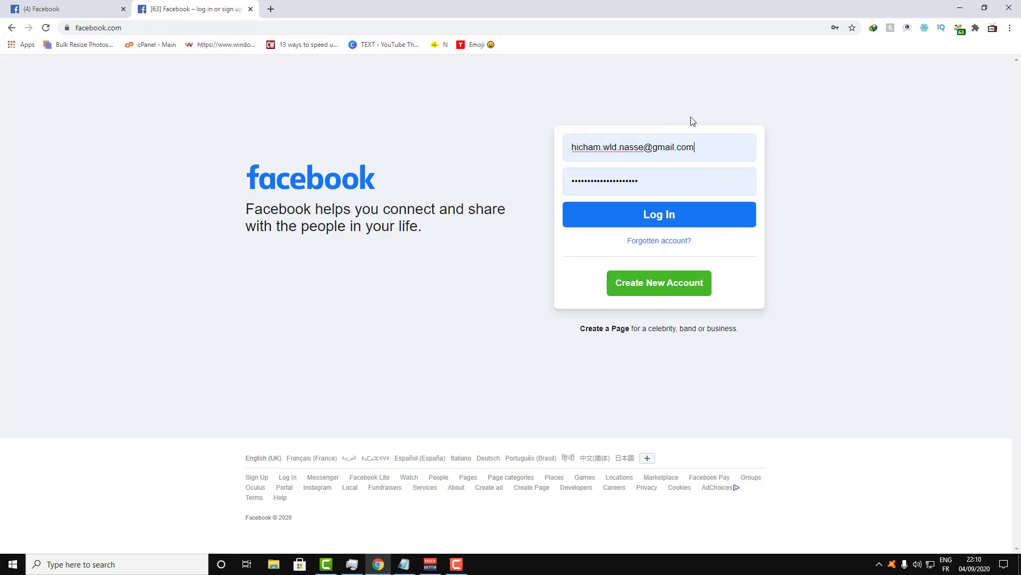
{"action": "left_click", "coordinate": [714, 141]}
{"action": "triple_click", "coordinate": [651, 143]}
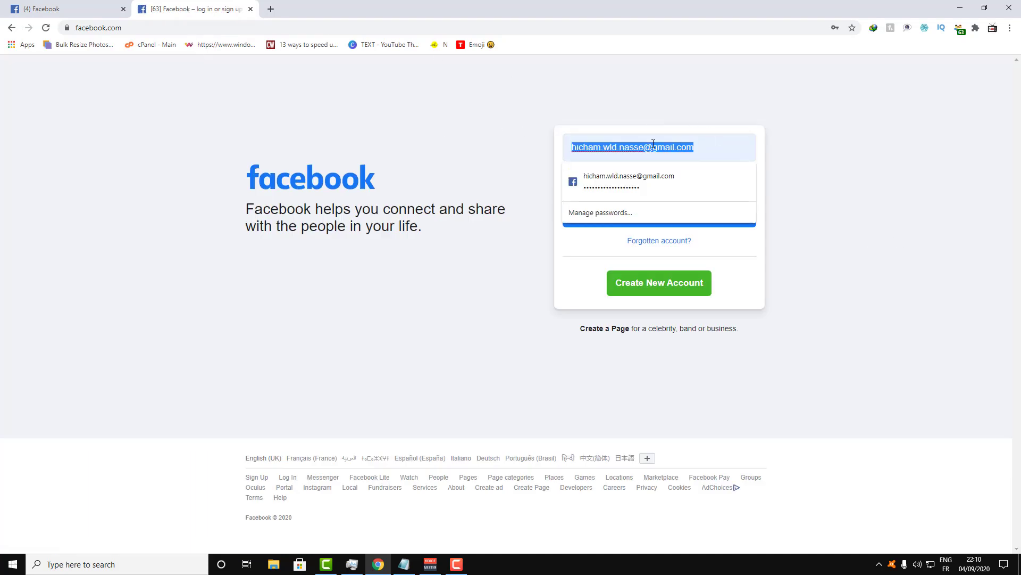
{"action": "key", "text": "BackSpace"}
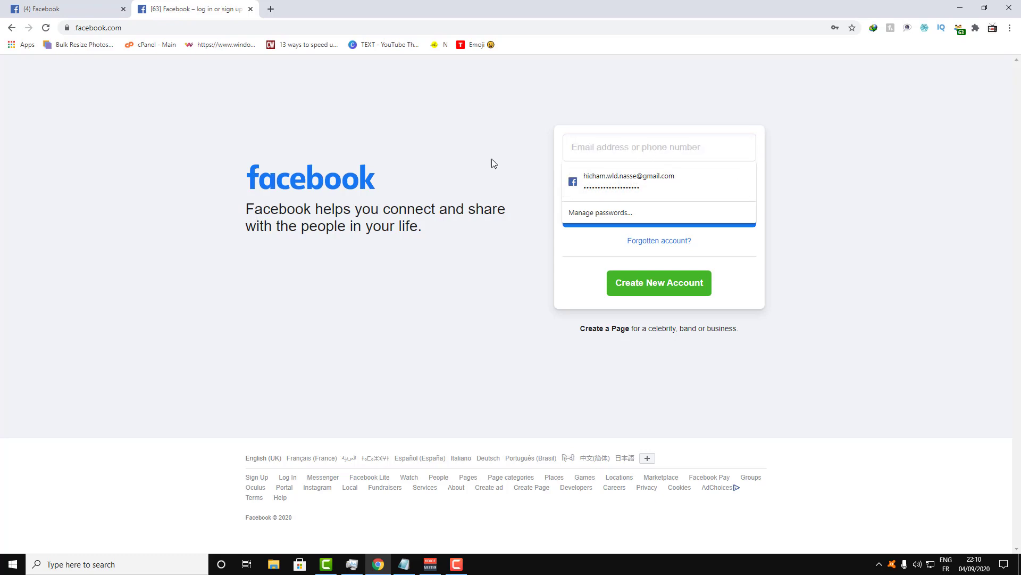
Clear the autofilled password and dismiss the saved-login suggestions
{"action": "left_click", "coordinate": [490, 161]}
{"action": "triple_click", "coordinate": [674, 193]}
{"action": "key", "text": "BackSpace"}
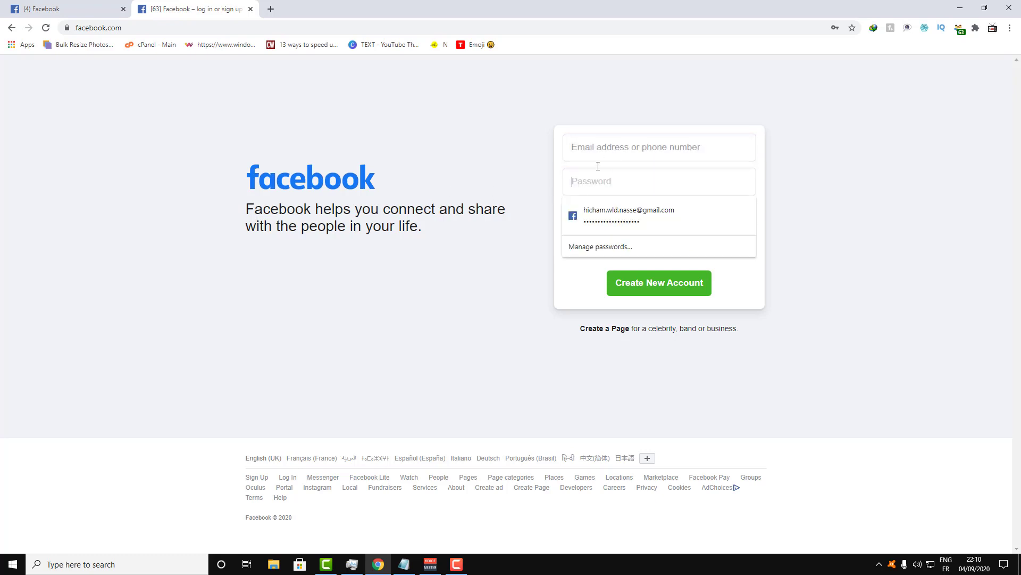
{"action": "left_click", "coordinate": [838, 207]}
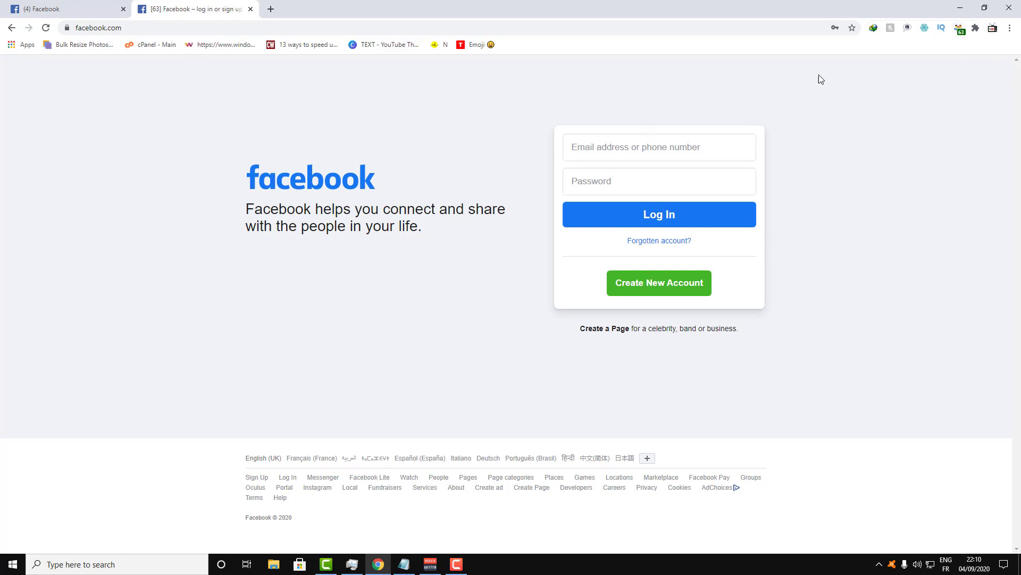
Open three new tabs with the MultiLogin toolbar icon
{"action": "left_click", "coordinate": [959, 31]}
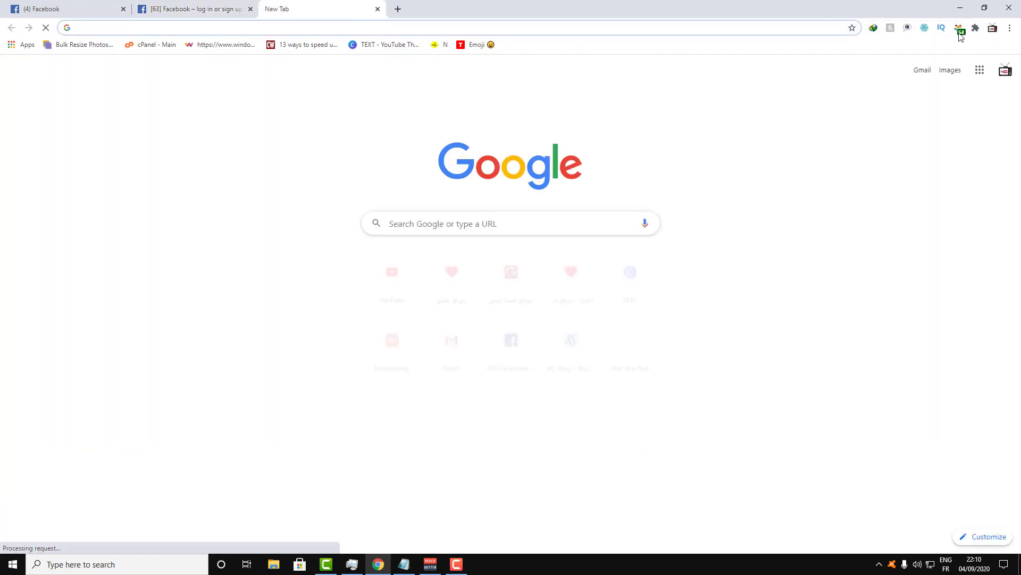
{"action": "left_click", "coordinate": [959, 31]}
{"action": "left_click", "coordinate": [961, 31]}
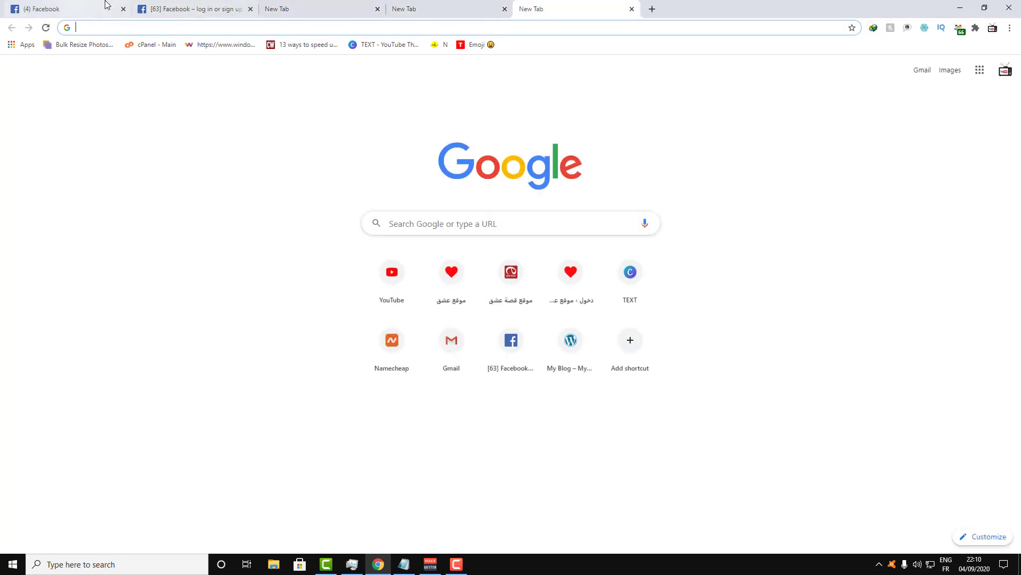
Look through the tabs and close the extra new tabs, leaving one
{"action": "left_click", "coordinate": [178, 6]}
{"action": "left_click", "coordinate": [79, 6]}
{"action": "left_click", "coordinate": [205, 6]}
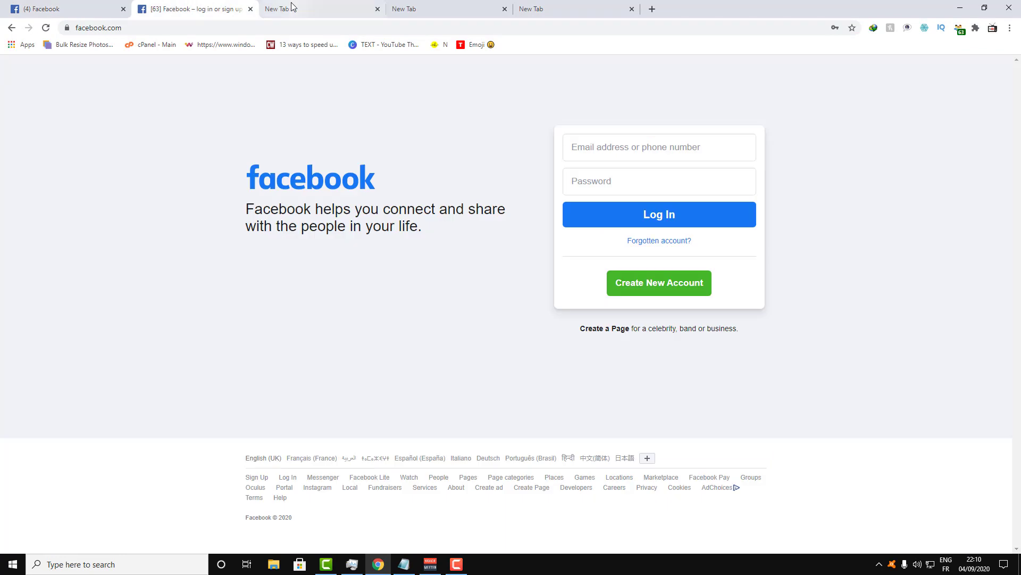
{"action": "left_click", "coordinate": [294, 6]}
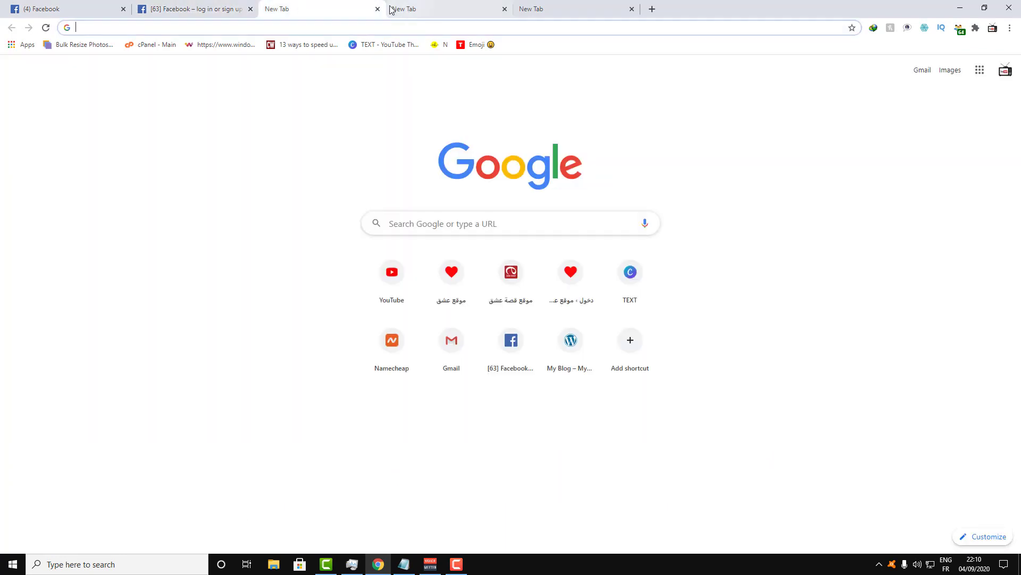
{"action": "left_click", "coordinate": [504, 9]}
{"action": "left_click", "coordinate": [325, 29]}
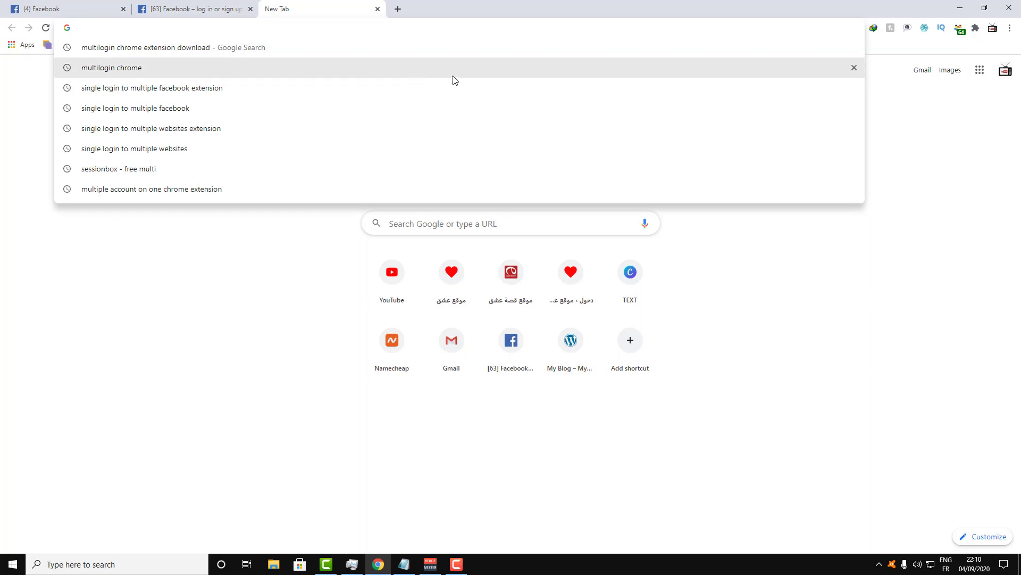
{"action": "left_click", "coordinate": [823, 247]}
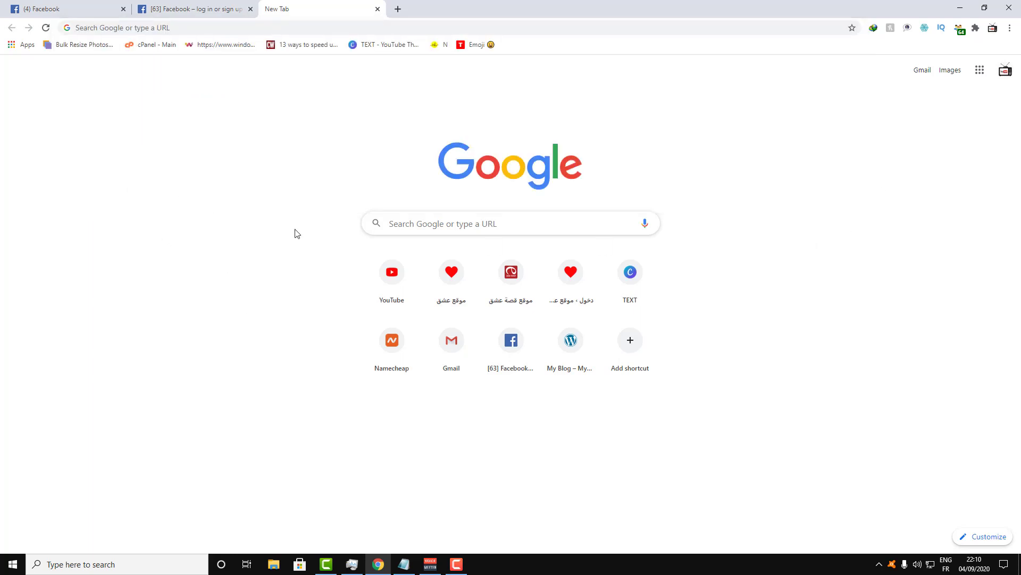